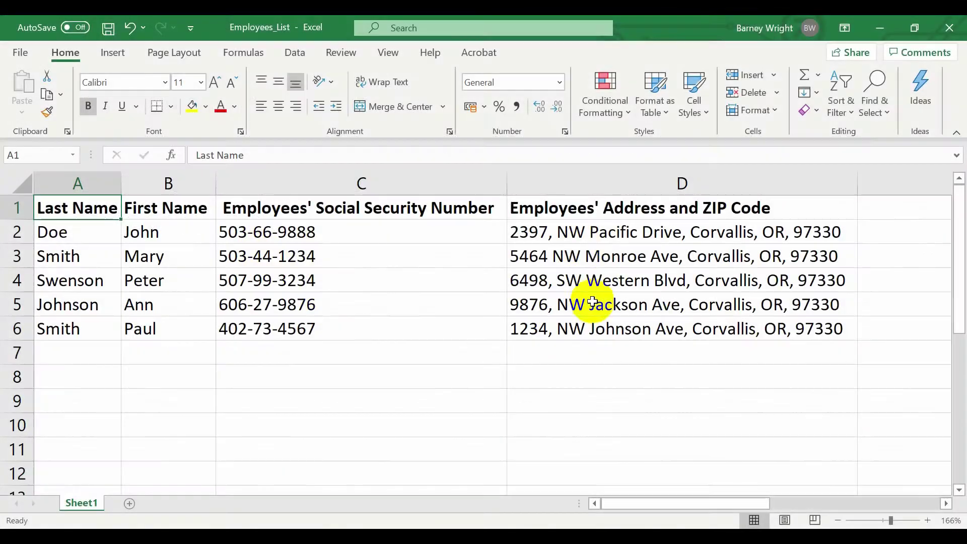
# Select cells A1:B6 in Excel, covering the Last Name and First Name columns with headers.
pyautogui.moveTo(95, 206); pyautogui.dragTo(196, 328)
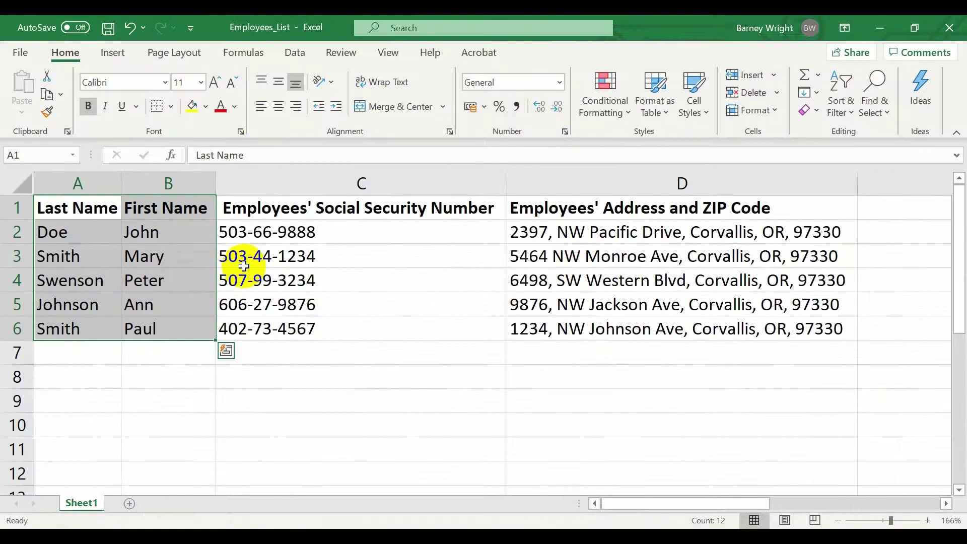
pyautogui.hotkey('ctrl', 'q')
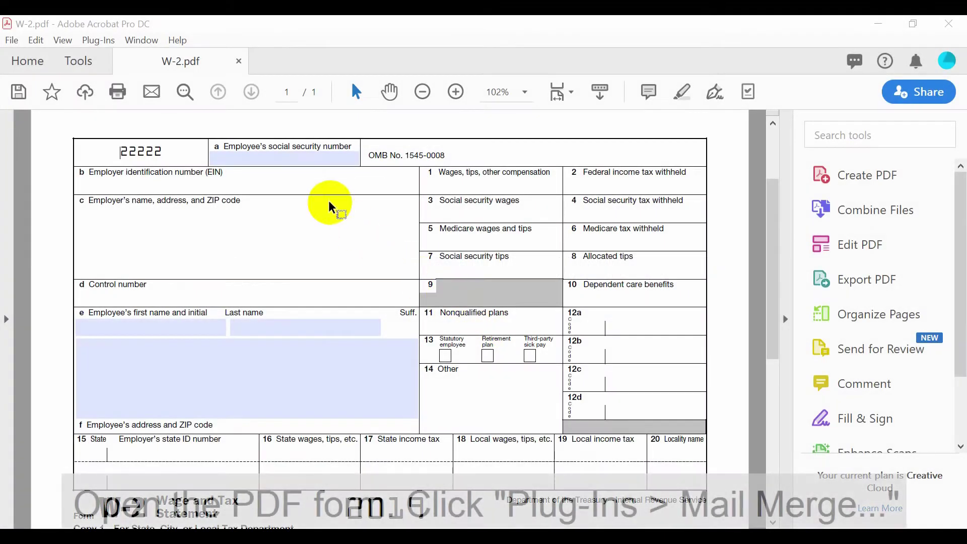
# Start the Mail Merge plug-in and open its Edit Settings to reach the Data Source step.
pyautogui.click(114, 44)
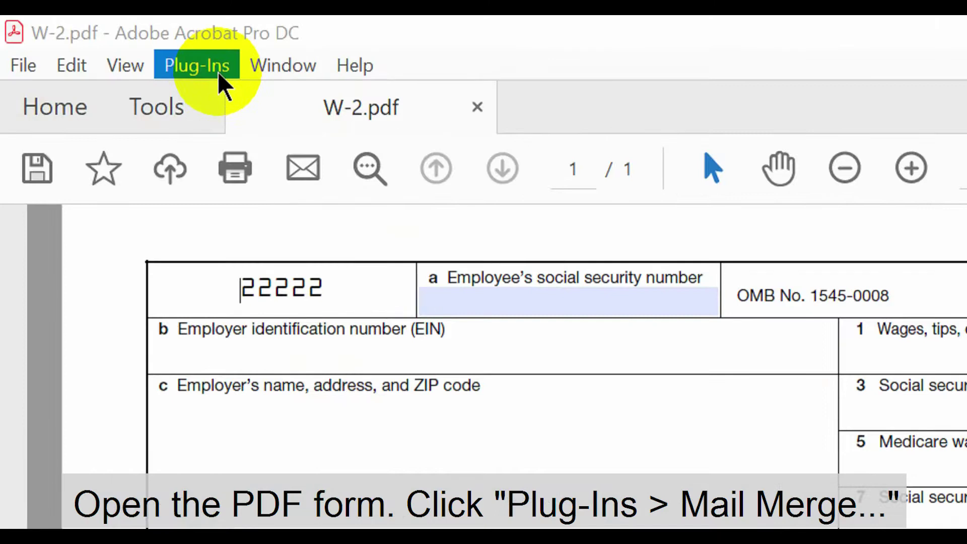
pyautogui.click(110, 44)
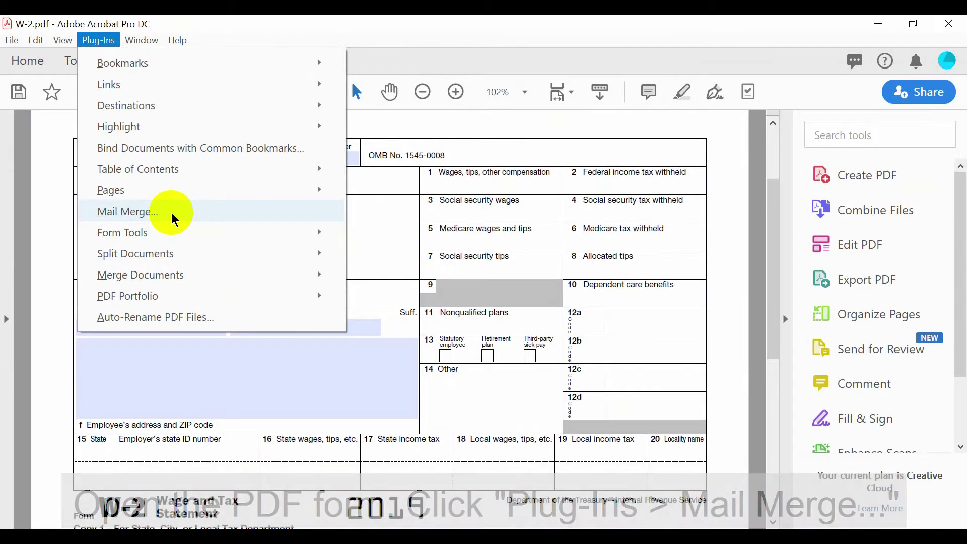
pyautogui.click(345, 415)
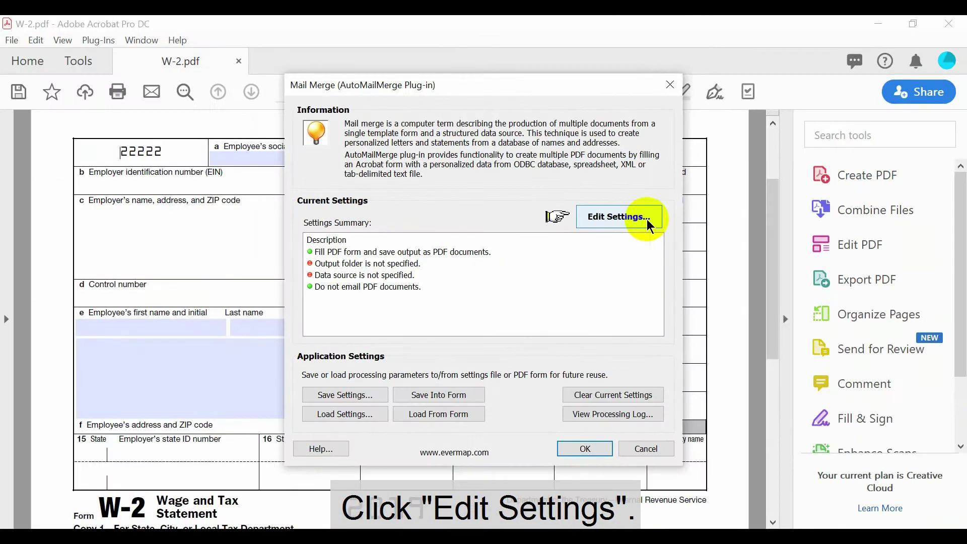
pyautogui.click(485, 282)
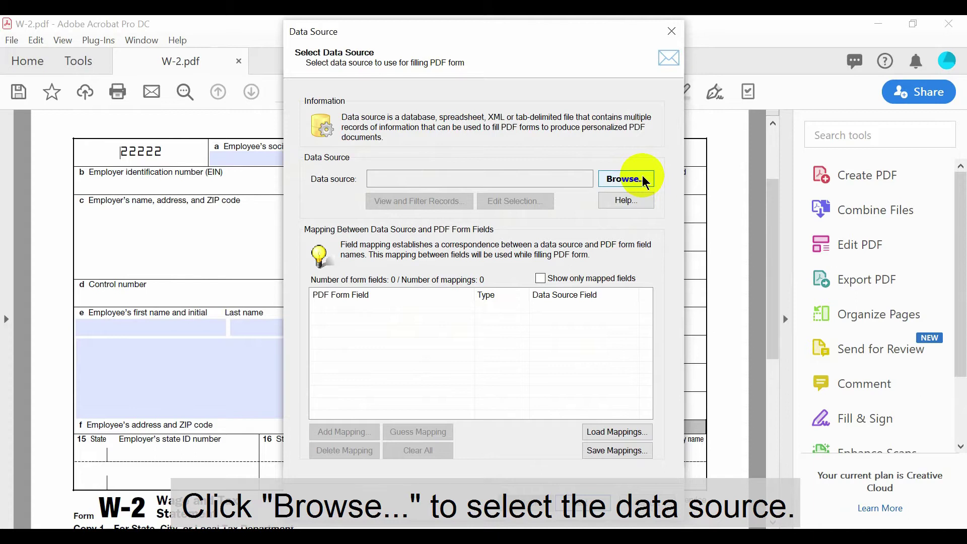
# Choose Microsoft Excel Worksheet as the source type and load the Employees_List workbook's sheet.
pyautogui.click(646, 180)
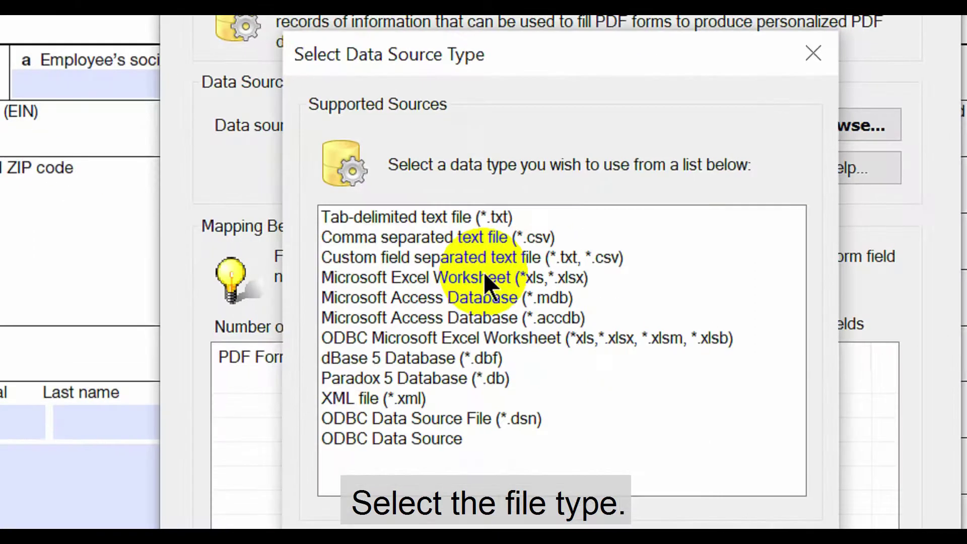
pyautogui.click(446, 254)
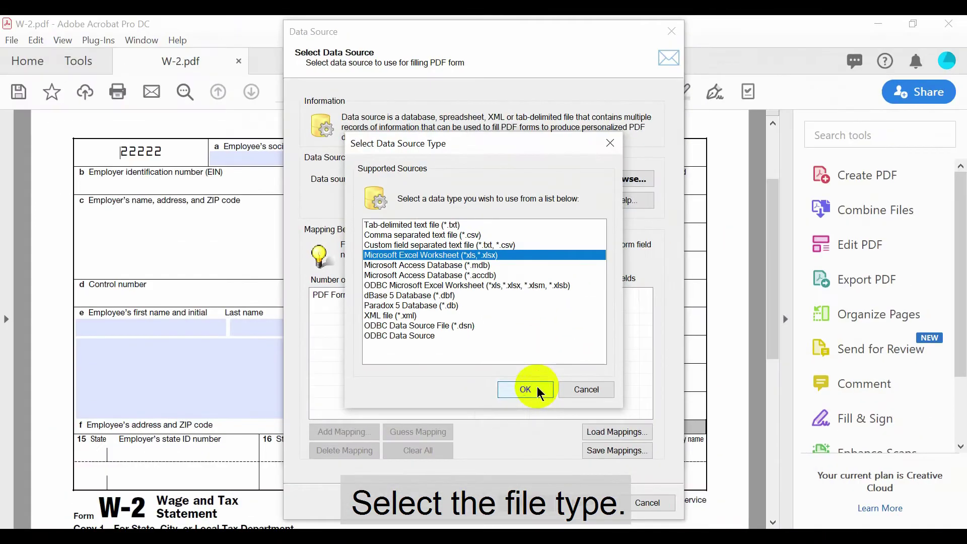
pyautogui.click(540, 390)
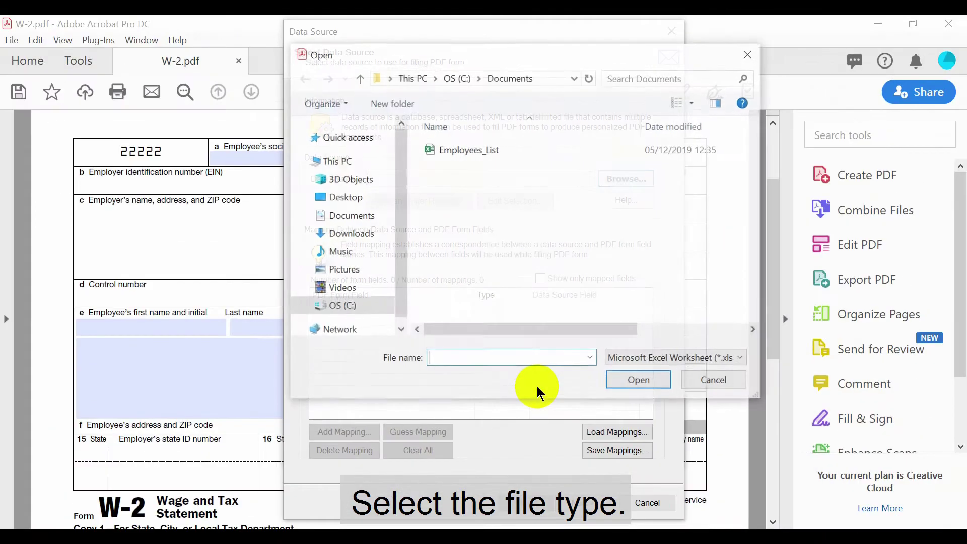
pyautogui.click(490, 150)
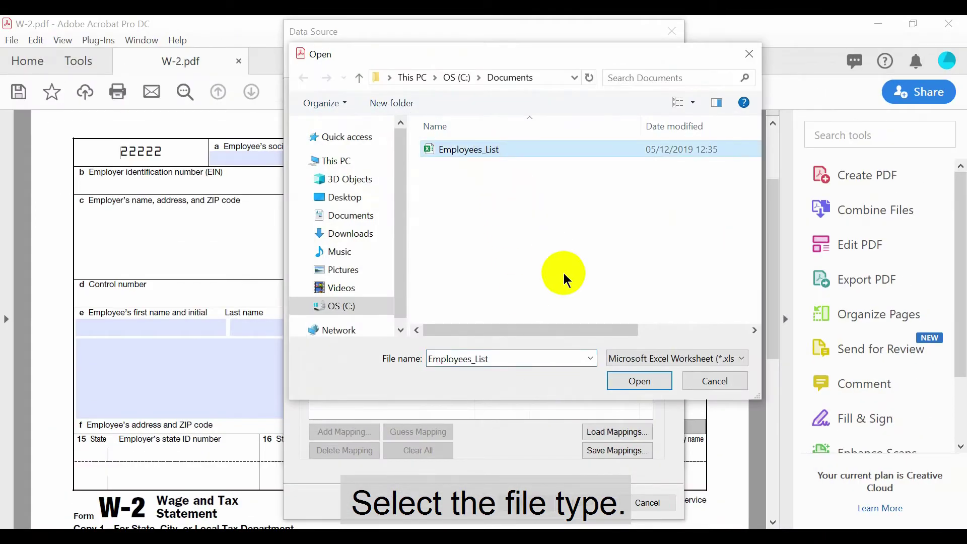
pyautogui.click(639, 381)
pyautogui.click(535, 367)
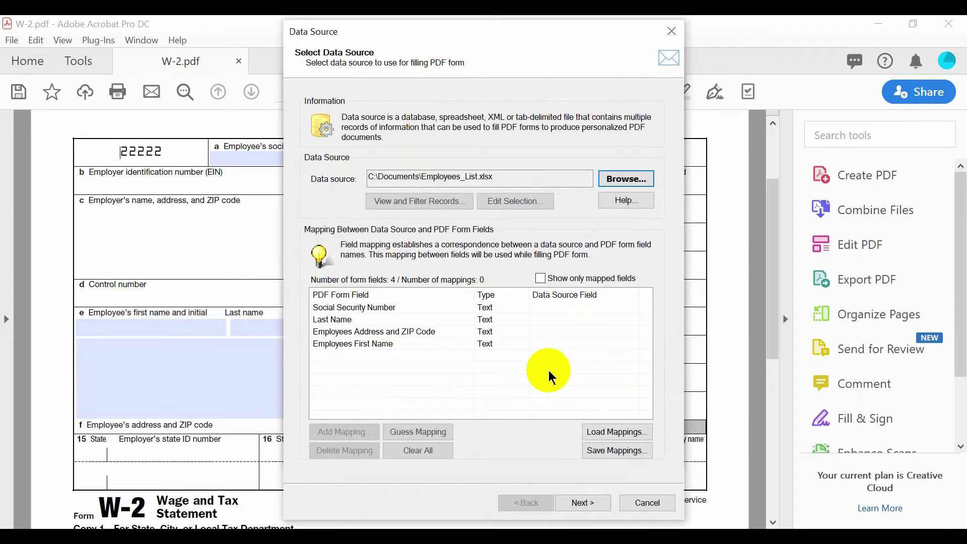
# Run Guess Mapping, which maps two fields automatically by name.
pyautogui.click(440, 432)
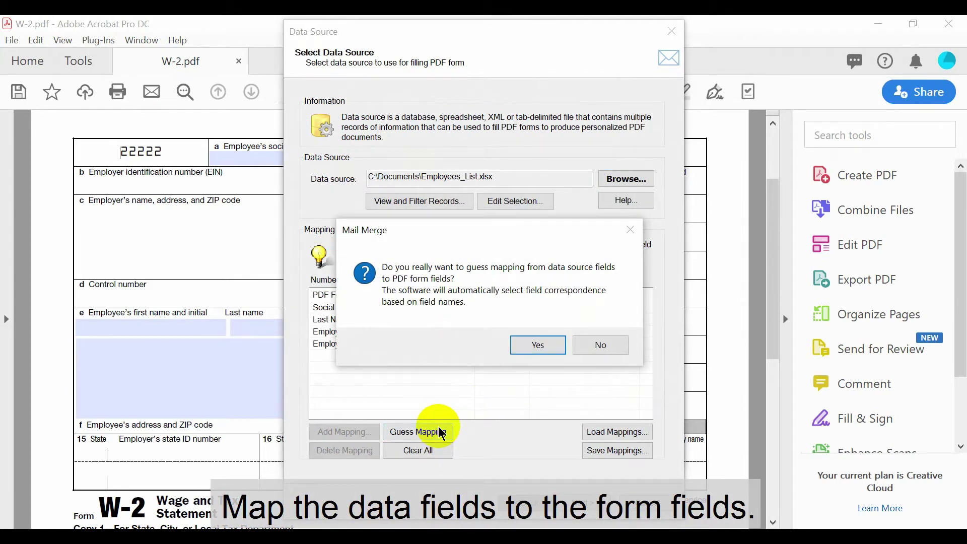
pyautogui.click(538, 346)
pyautogui.click(554, 338)
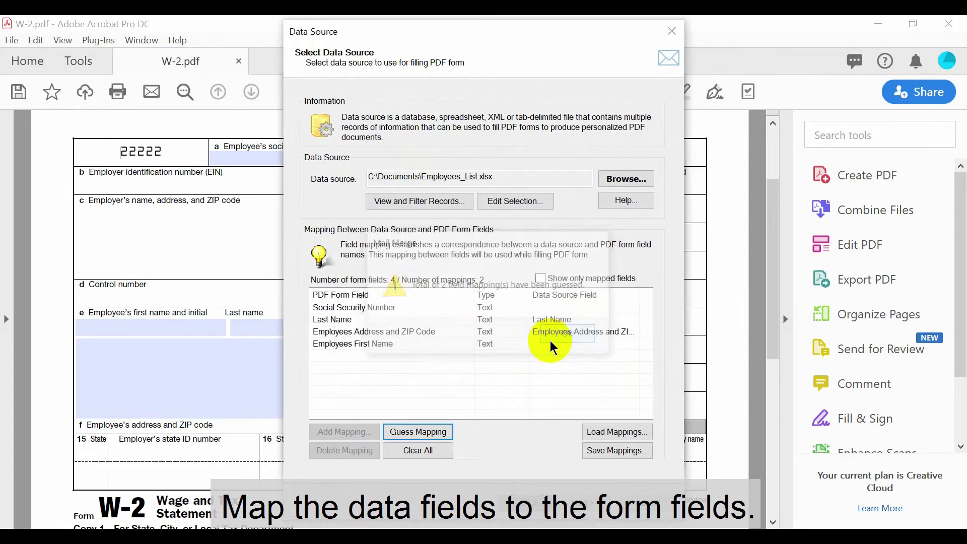
# Map Social Security Number and First Name fields manually, then continue to Output Files.
pyautogui.doubleClick(352, 307)
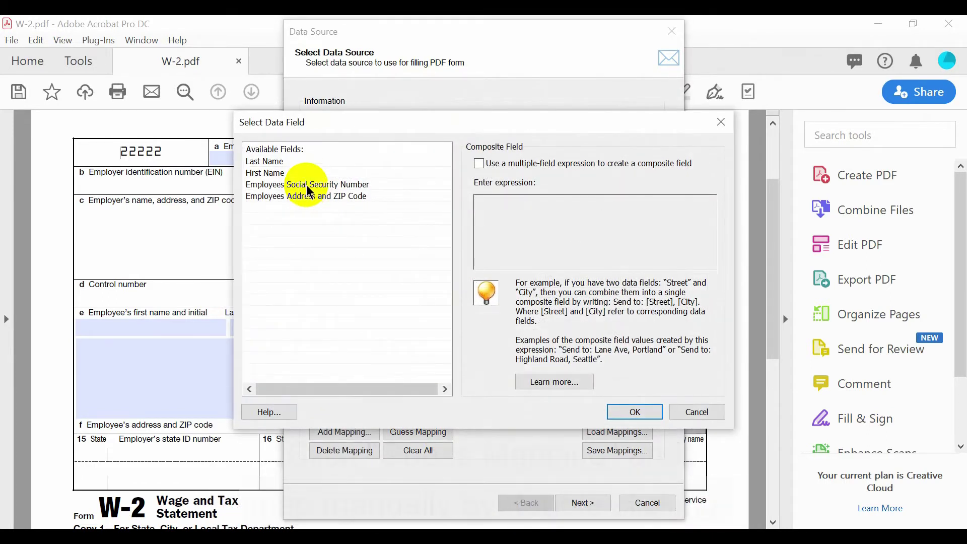
pyautogui.click(312, 184)
pyautogui.click(634, 411)
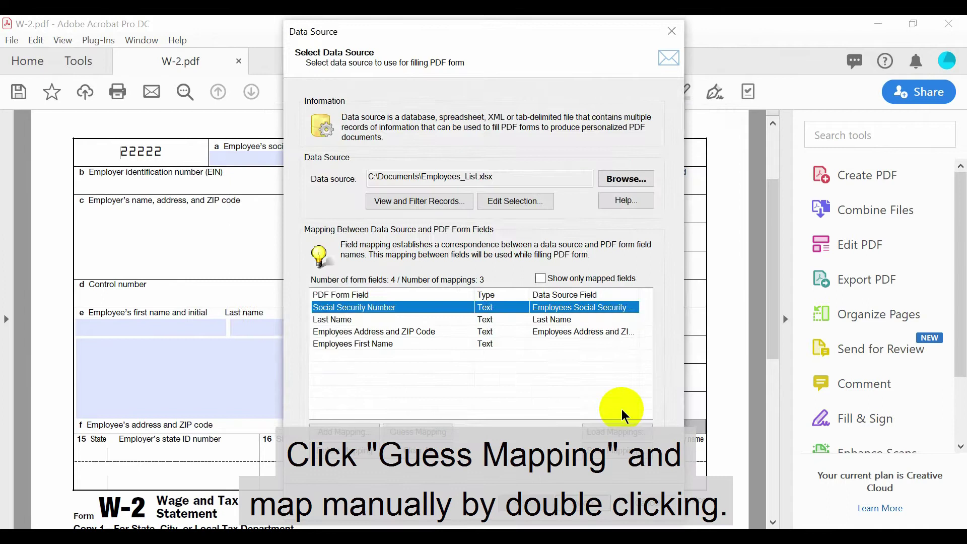
pyautogui.doubleClick(413, 346)
pyautogui.click(269, 173)
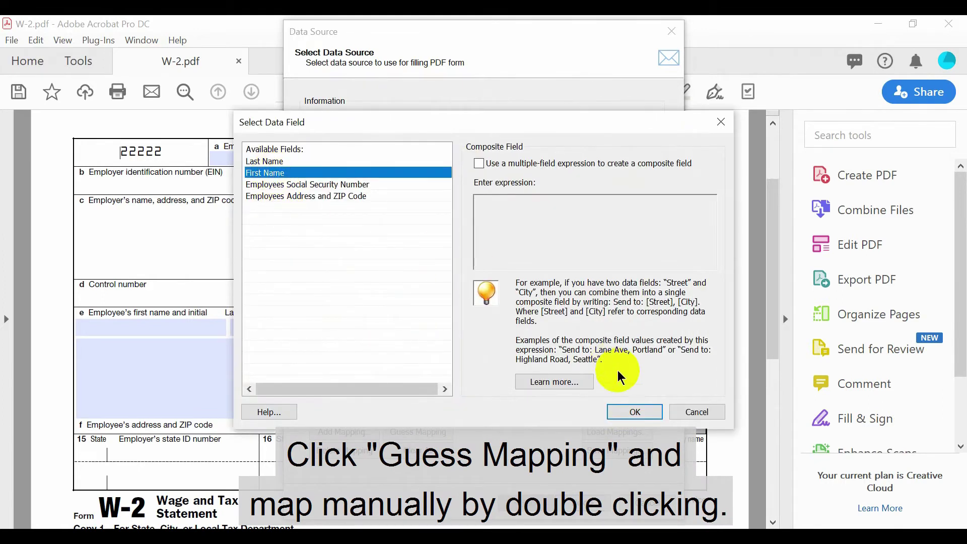
pyautogui.click(632, 411)
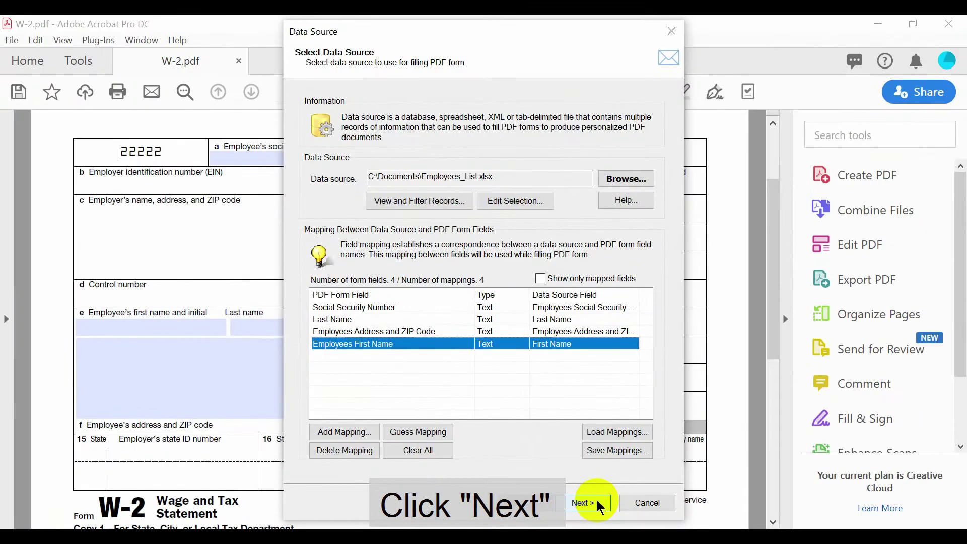
pyautogui.click(486, 477)
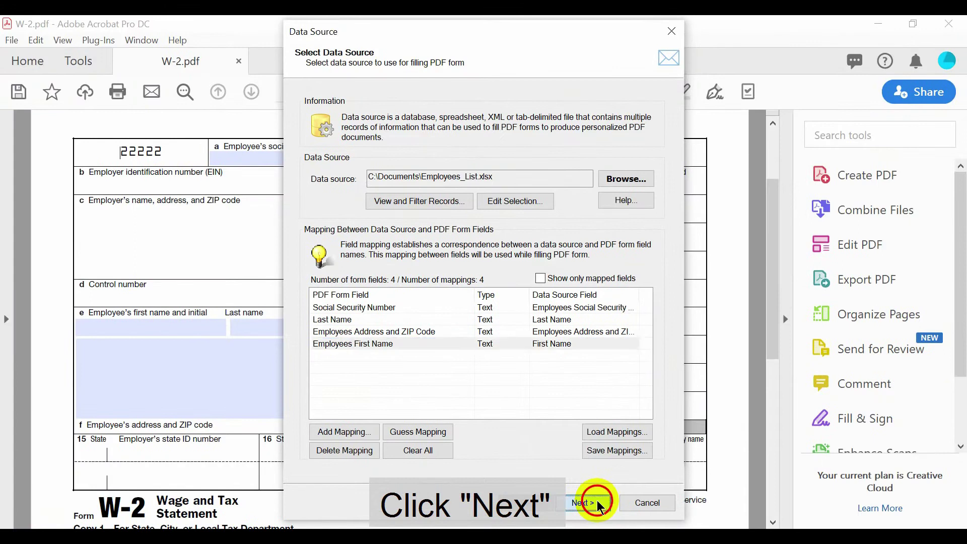
pyautogui.click(583, 503)
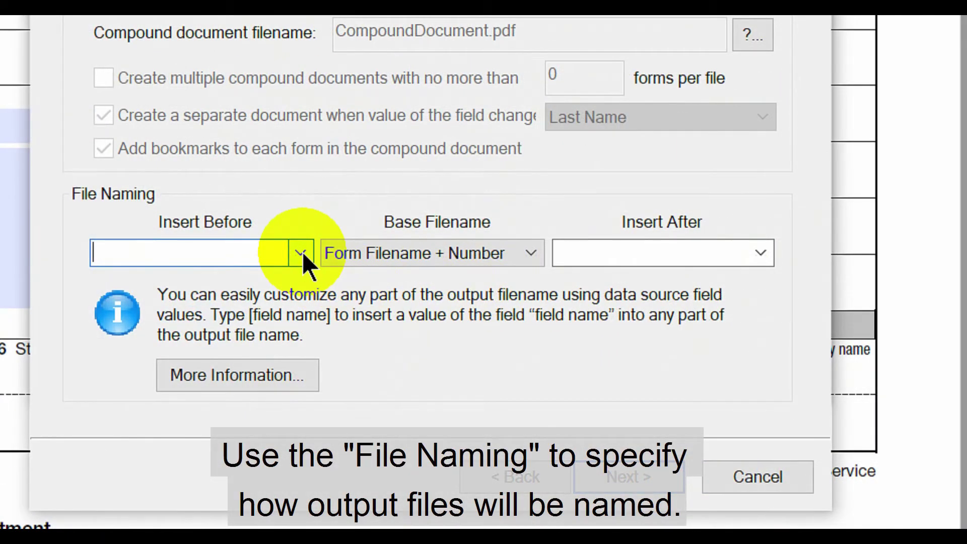
pyautogui.click(302, 252)
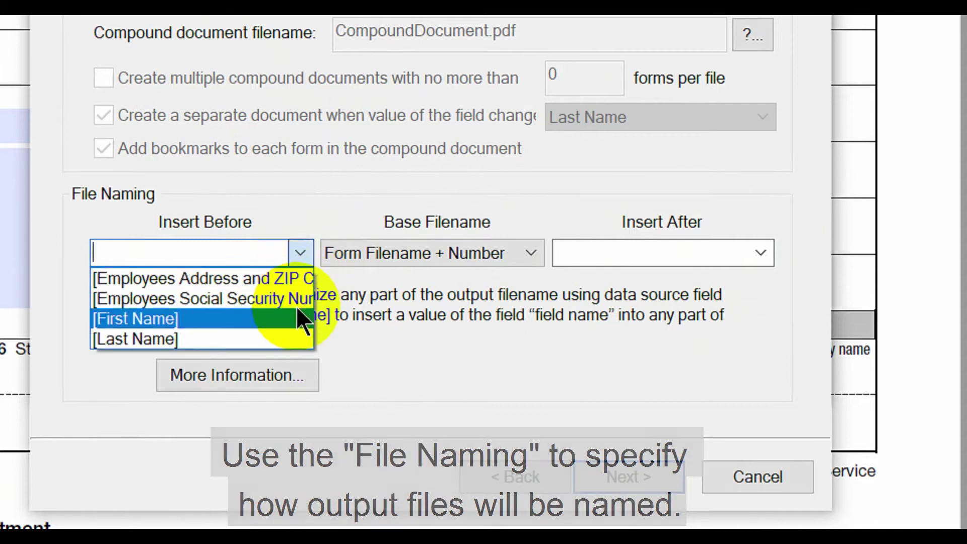
pyautogui.click(537, 252)
pyautogui.click(537, 252)
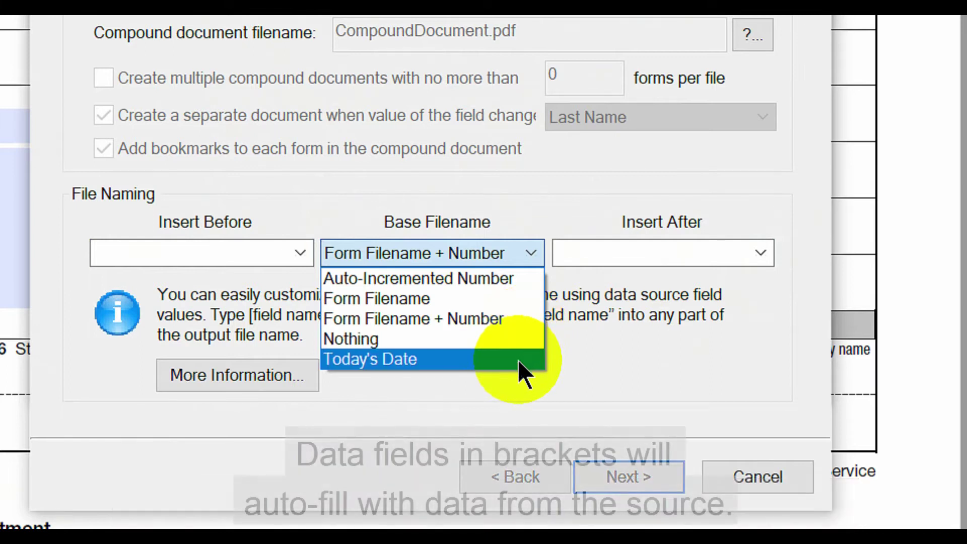
pyautogui.click(761, 249)
pyautogui.click(761, 250)
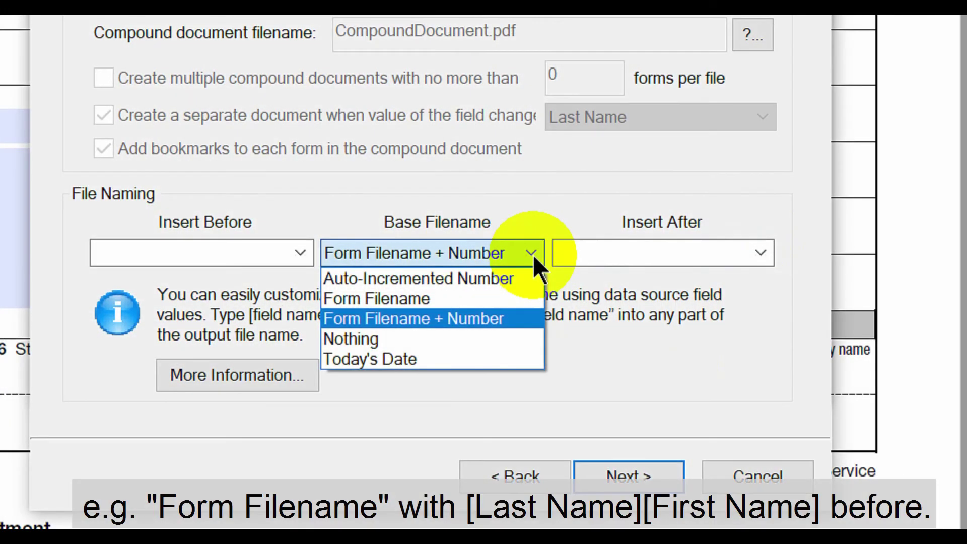
# Set Base Filename to Form Filename, with '[Last Name]_[First Name]_' before and '_2019' after.
pyautogui.click(430, 301)
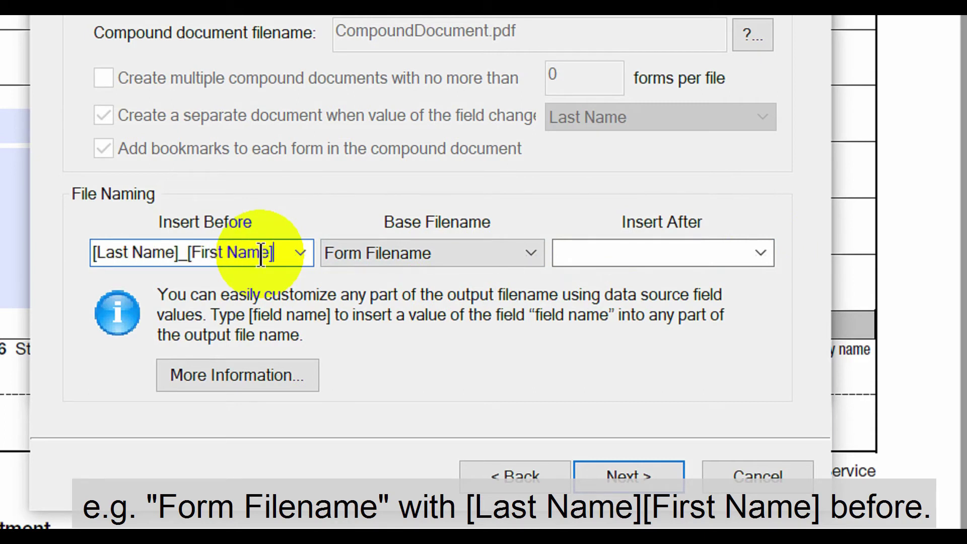
pyautogui.write('_')
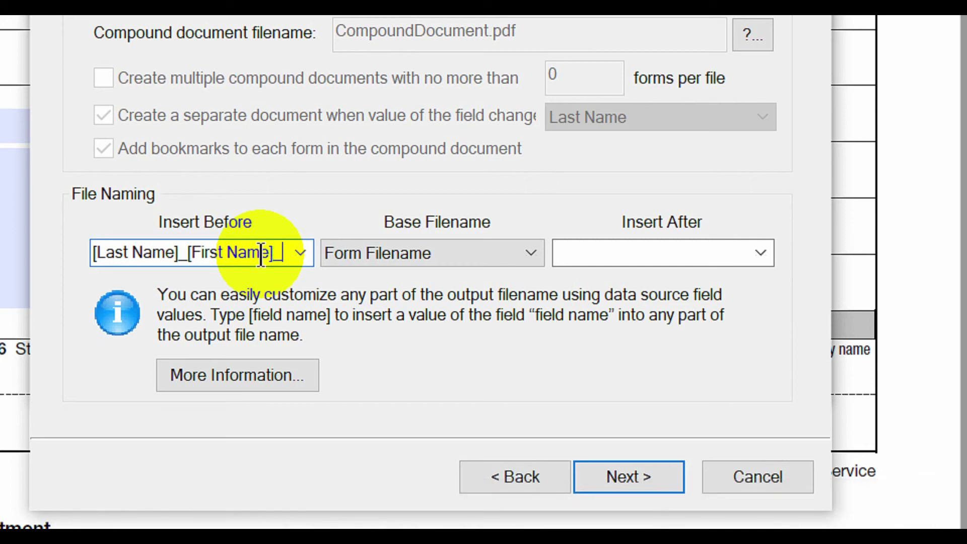
pyautogui.click(598, 253)
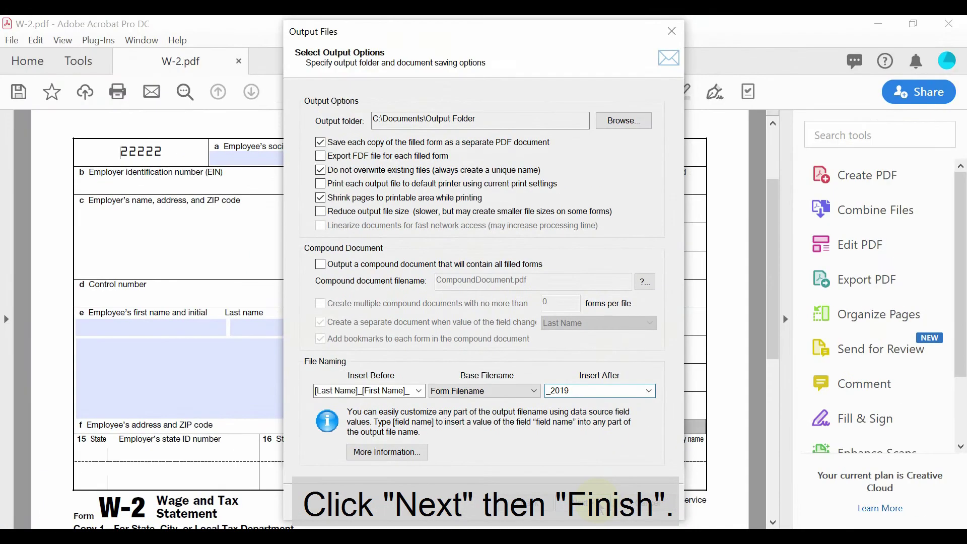
# Skip the watermark, security and e-mail steps and finish the mail merge setup.
pyautogui.click(657, 478)
pyautogui.click(600, 506)
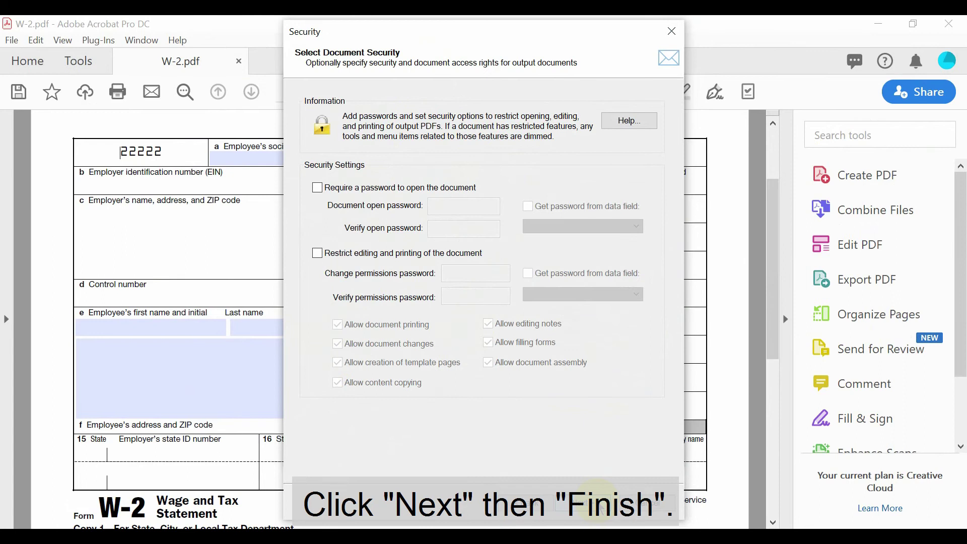
pyautogui.click(601, 506)
pyautogui.click(601, 506)
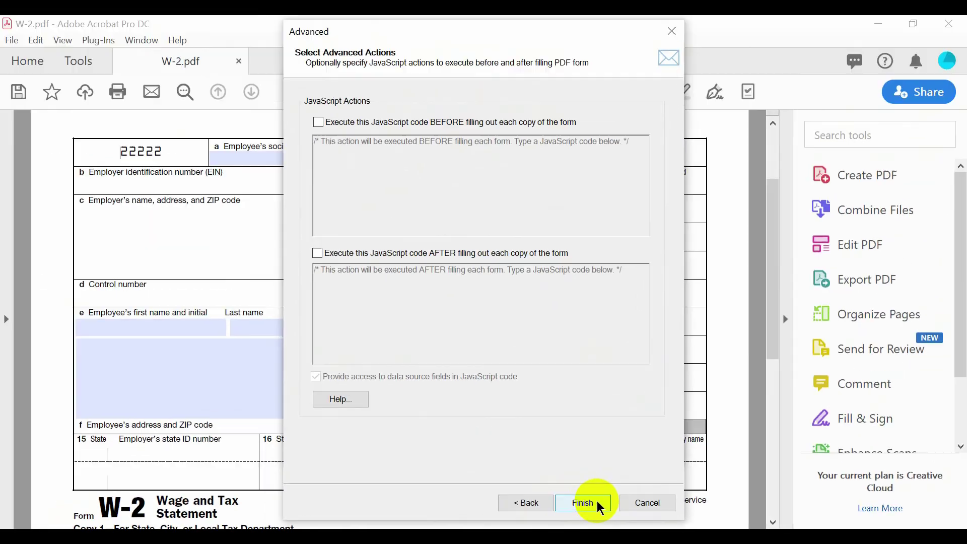
pyautogui.click(485, 481)
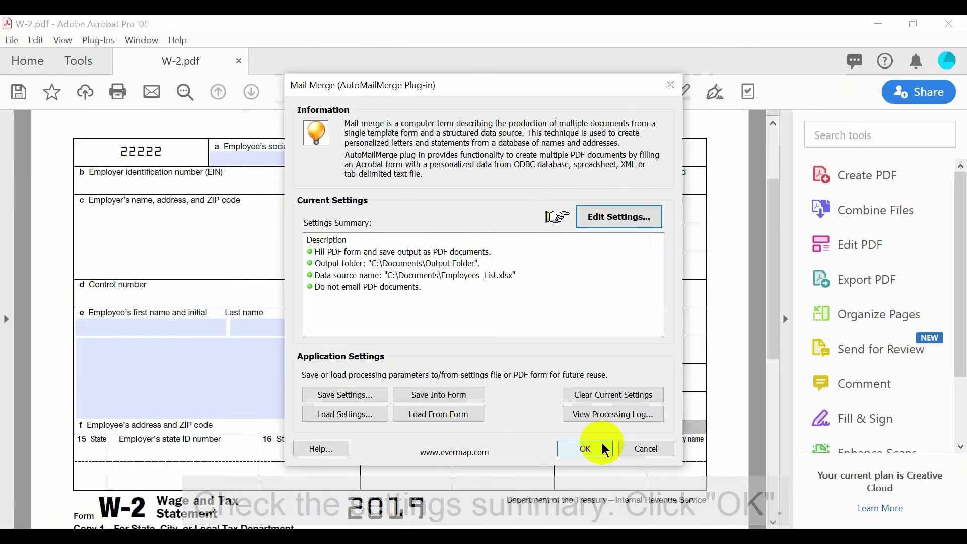
# Run the mail merge on the W-2 form and open the output folder with the five PDFs.
pyautogui.click(488, 370)
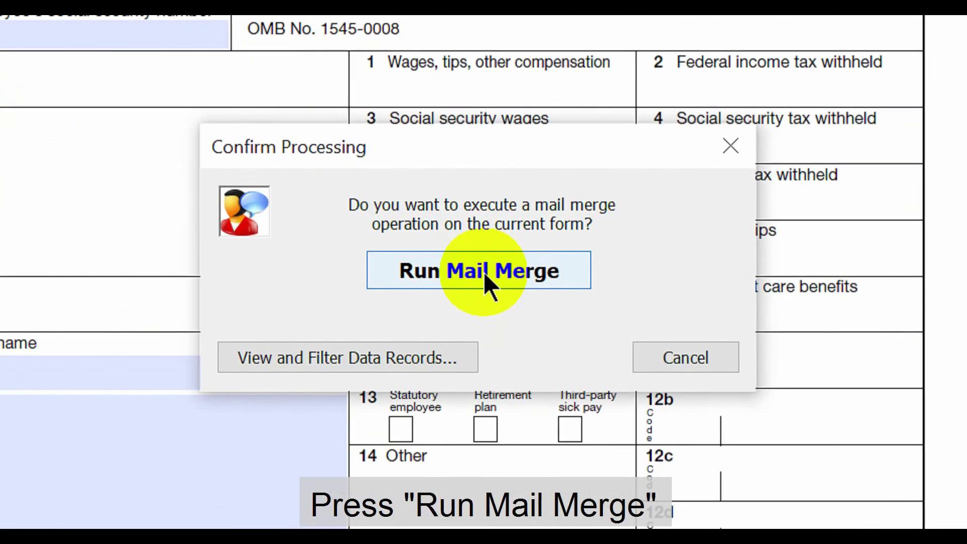
pyautogui.click(488, 277)
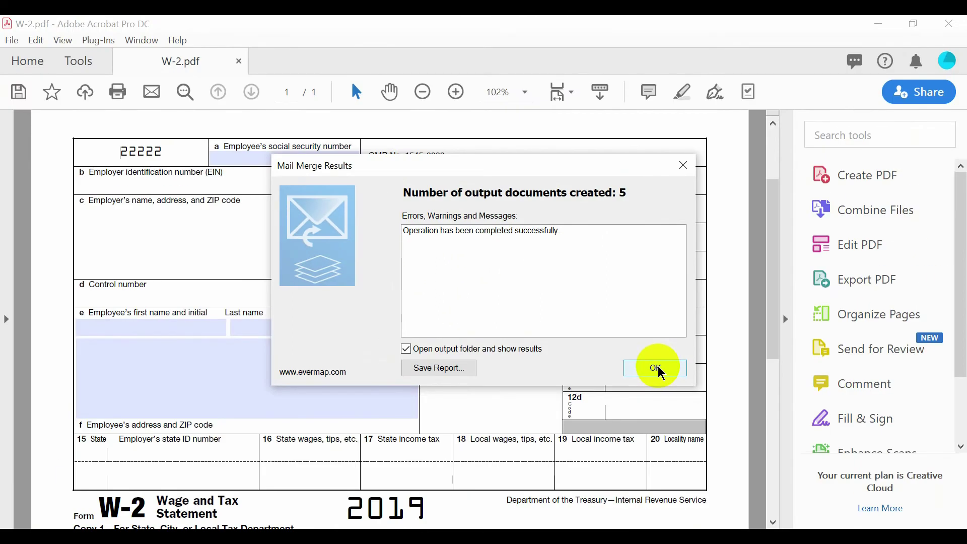
pyautogui.click(762, 405)
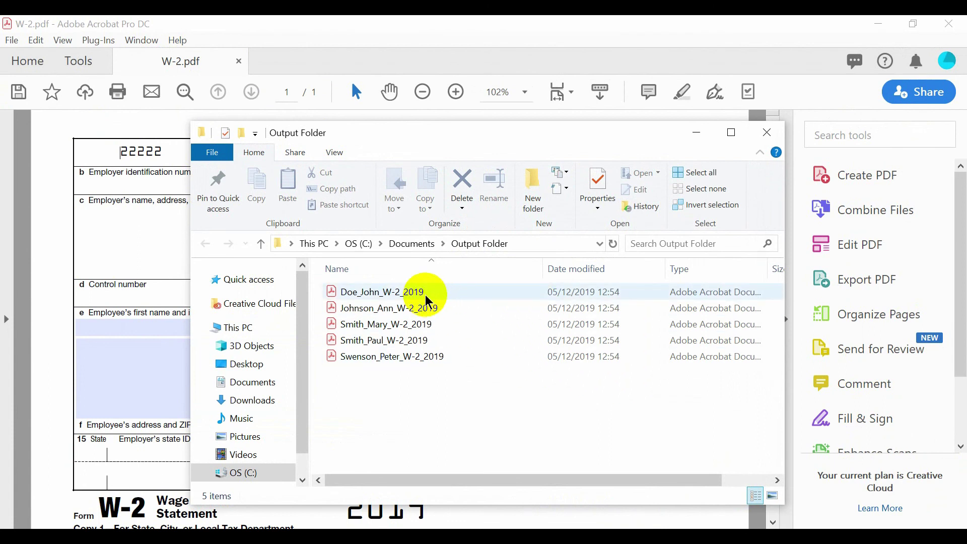